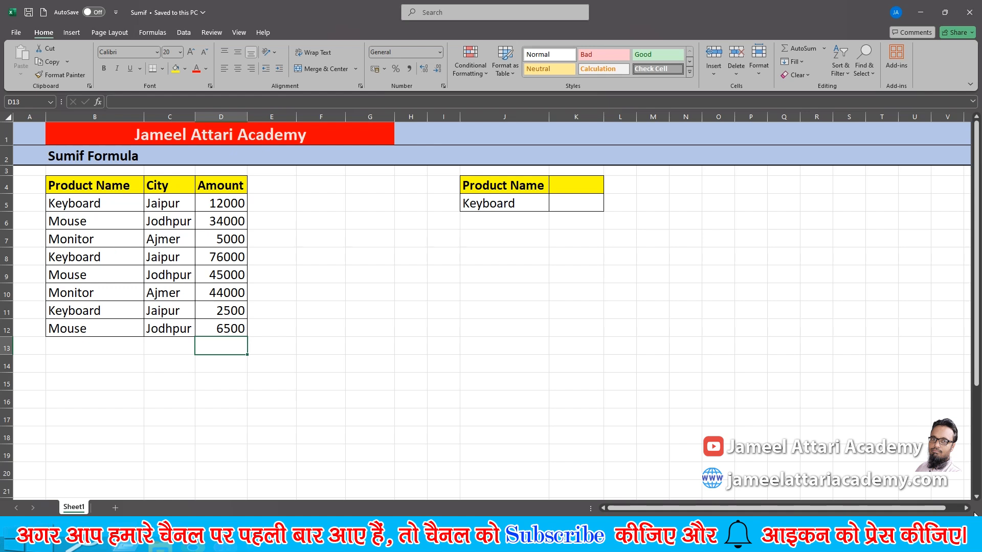
- Enter the heading Total in K4, beside the Product Name heading of the summary table
{"action": "left_click", "coordinate": [573, 185]}
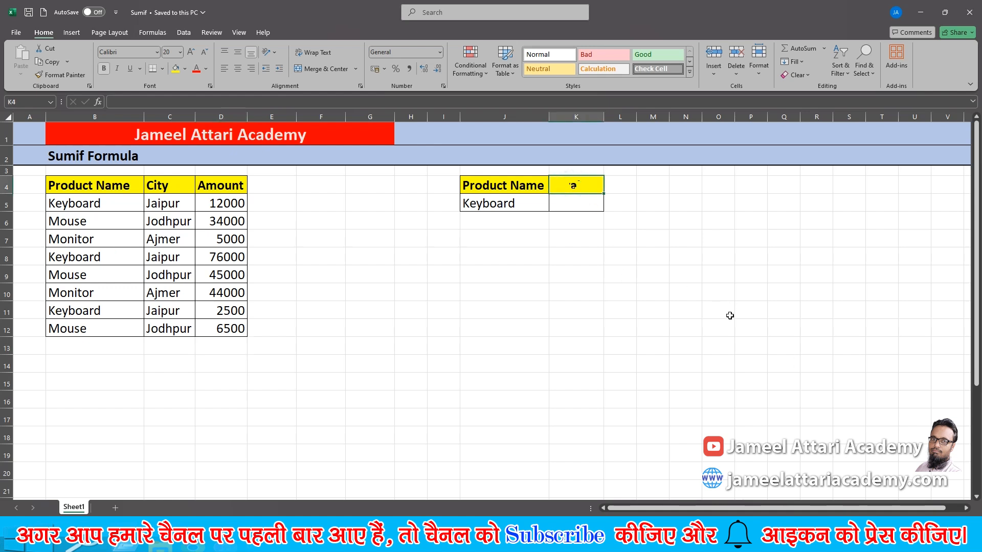
{"action": "type", "text": "Total"}
{"action": "key", "text": "Return"}
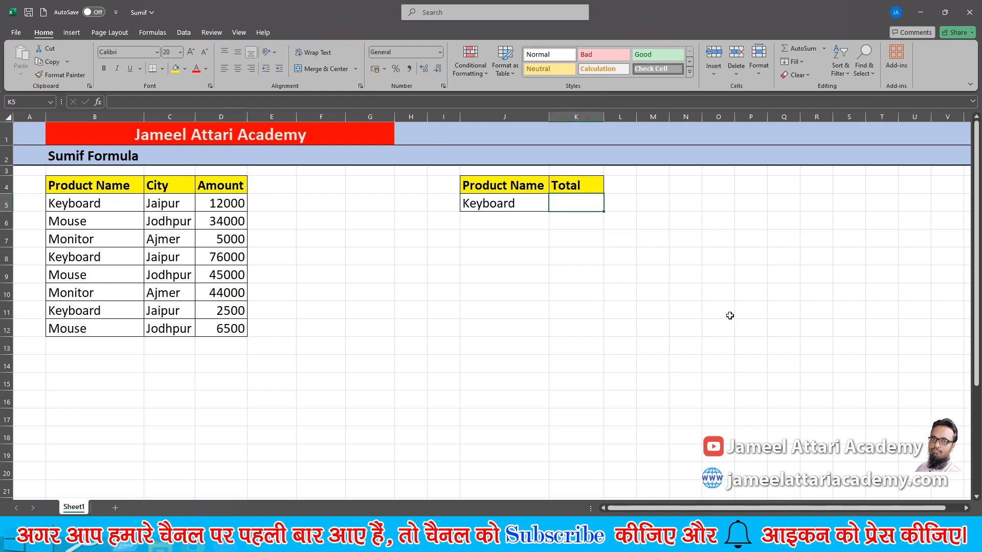
- Enter =sumif(B5:B12,J5,D5:D12) in K5 to total the amounts for the product named in J5
{"action": "type", "text": "="}
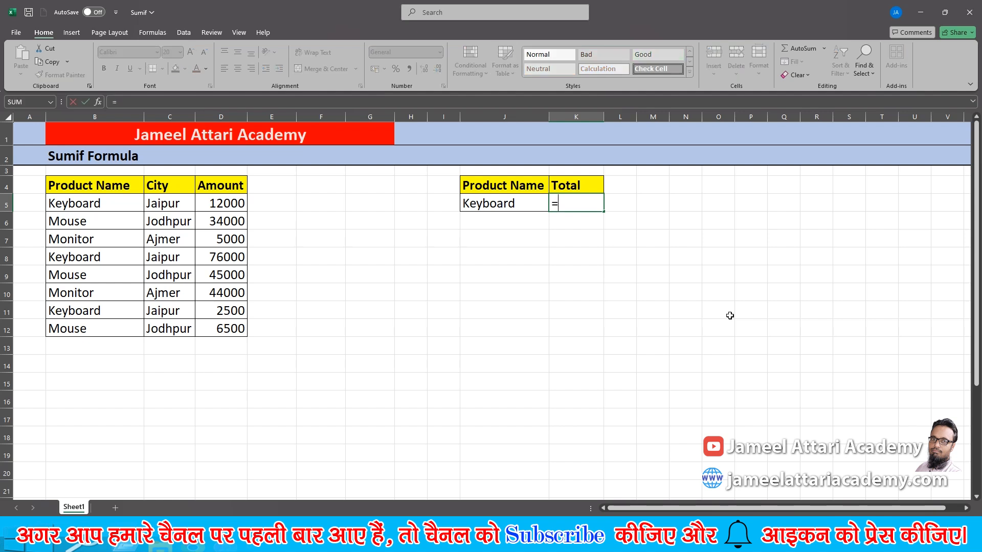
{"action": "type", "text": "sumif"}
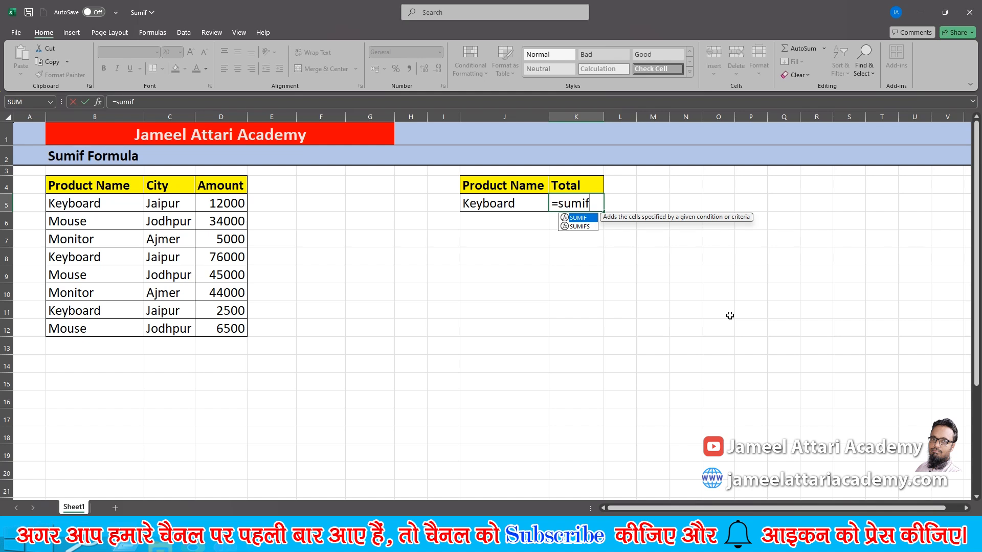
{"action": "type", "text": "("}
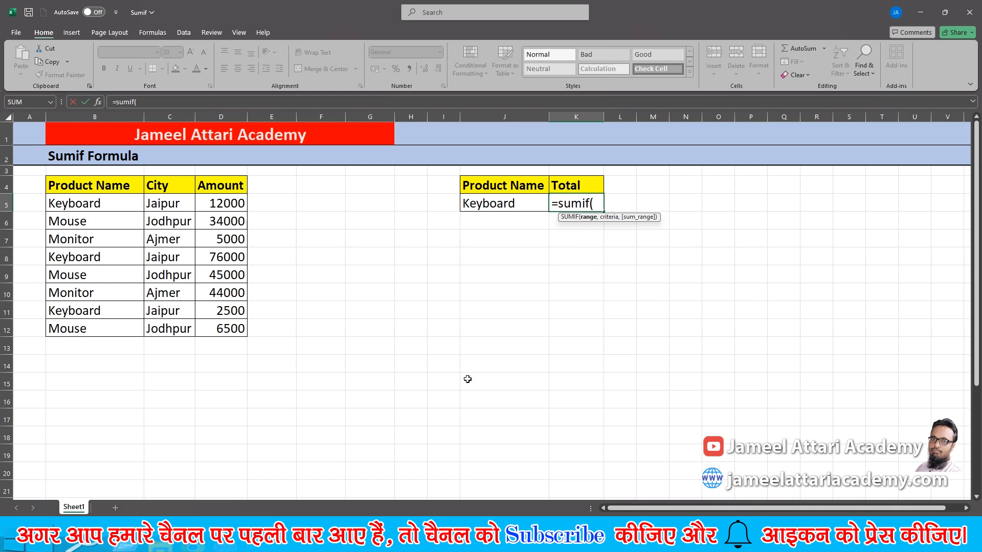
{"action": "left_click_drag", "start_coordinate": [121, 201], "coordinate": [116, 323]}
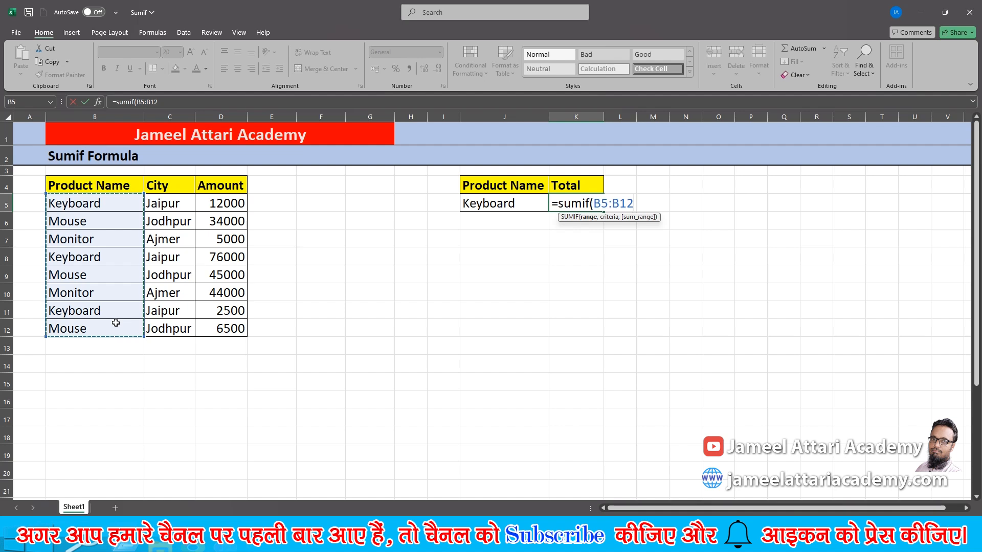
{"action": "type", "text": ","}
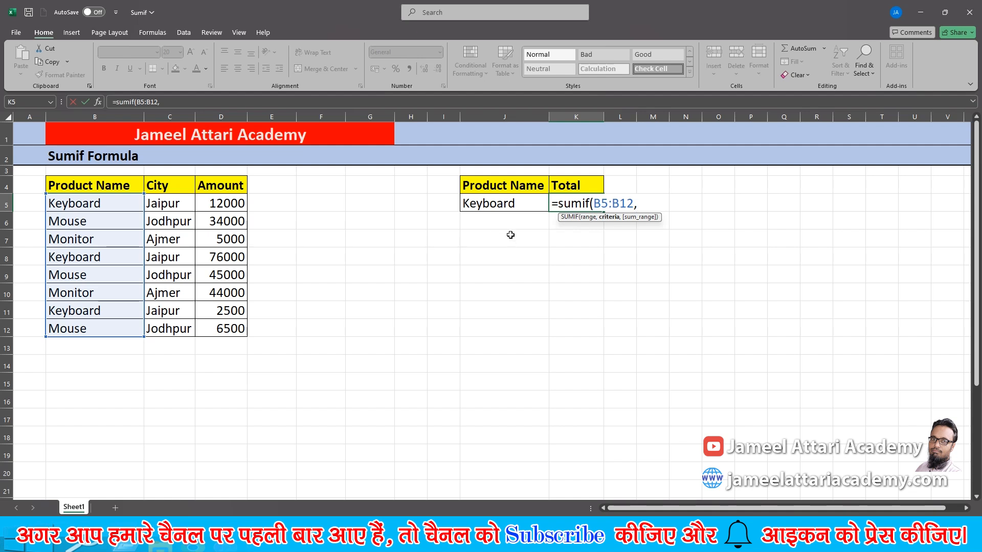
{"action": "left_click", "coordinate": [511, 205]}
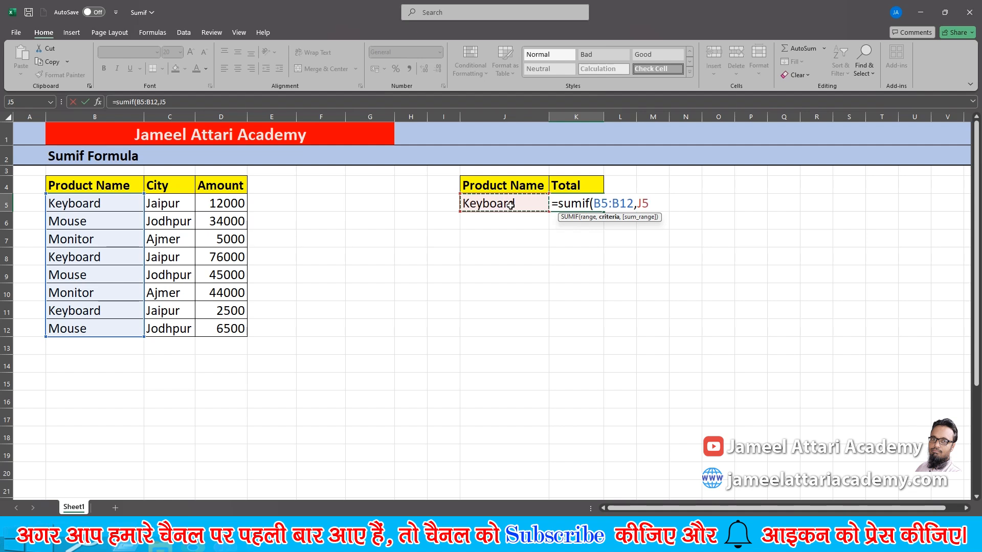
{"action": "type", "text": ","}
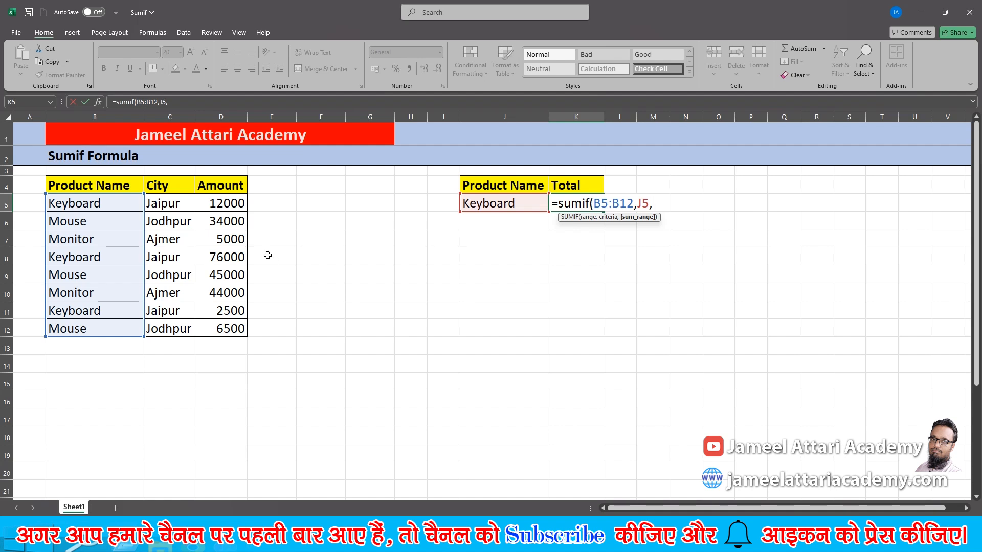
{"action": "left_click_drag", "start_coordinate": [229, 203], "coordinate": [229, 208]}
{"action": "left_click_drag", "start_coordinate": [228, 207], "coordinate": [229, 266]}
{"action": "left_click_drag", "start_coordinate": [228, 266], "coordinate": [229, 324]}
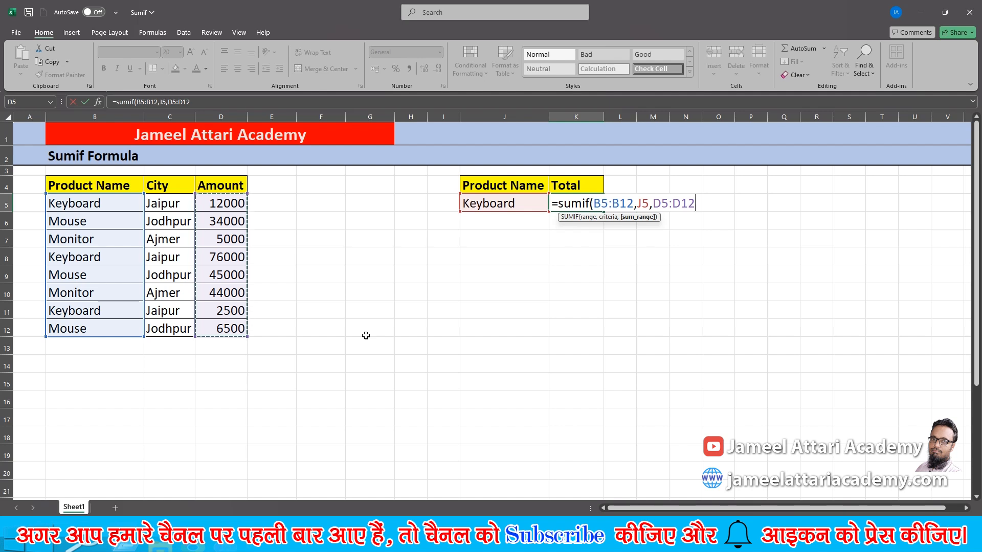
{"action": "type", "text": ")"}
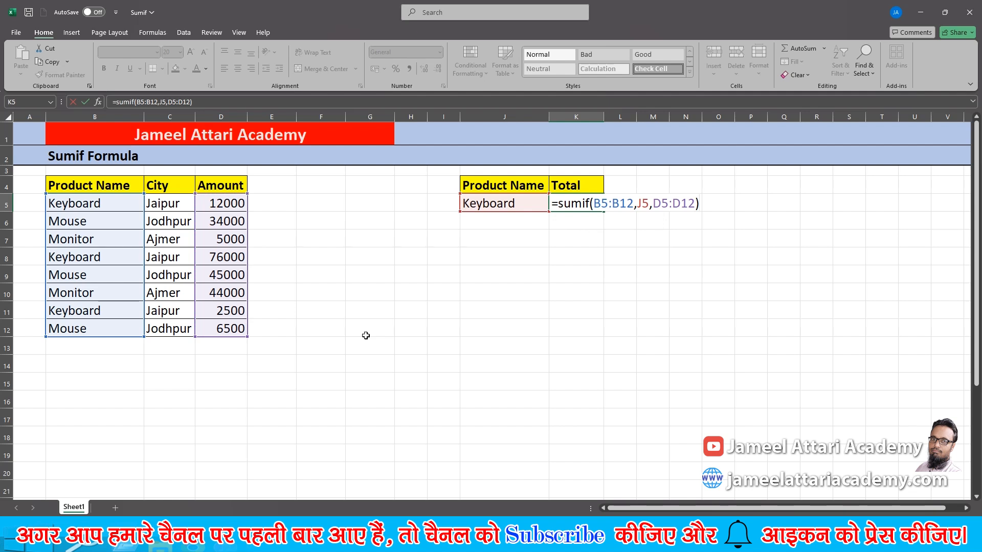
{"action": "key", "text": "Return"}
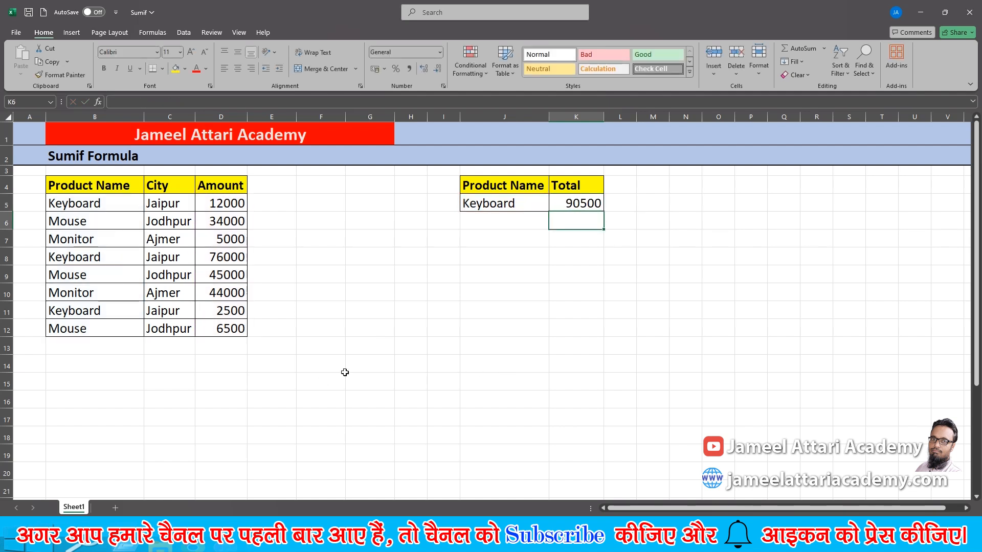
- Test the SUMIF total with other products by entering Mouse in J5 and replacing it with Monitor
{"action": "left_click", "coordinate": [512, 205]}
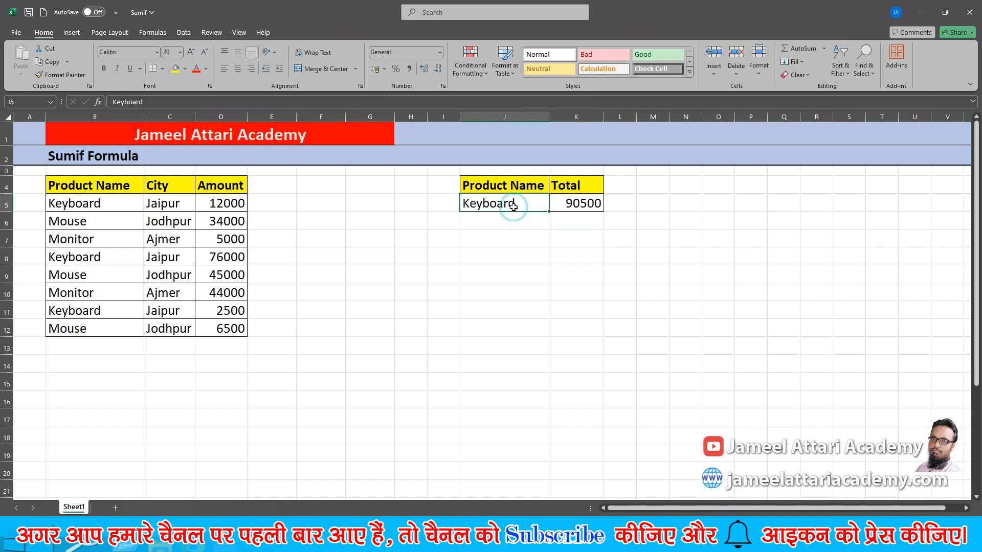
{"action": "type", "text": "Mouse"}
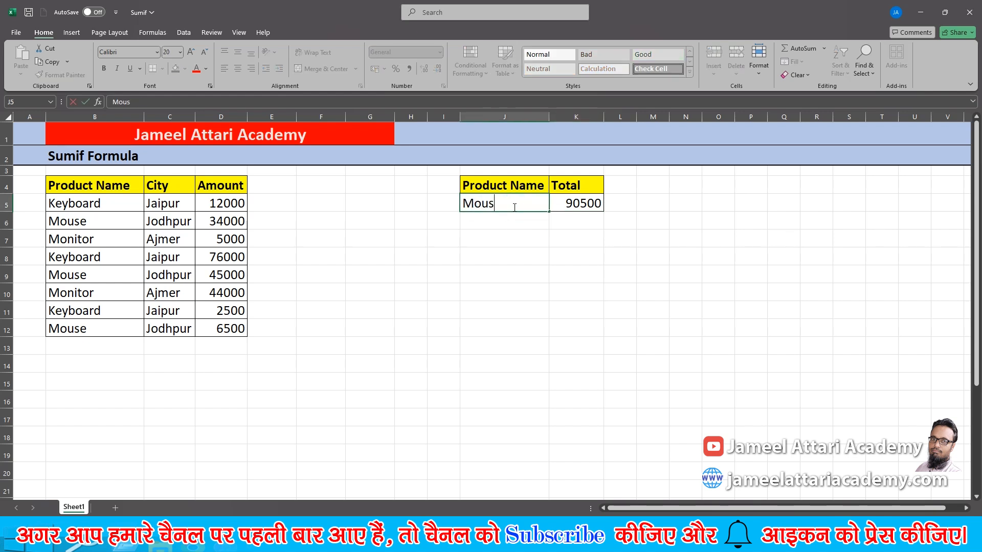
{"action": "key", "text": "Return"}
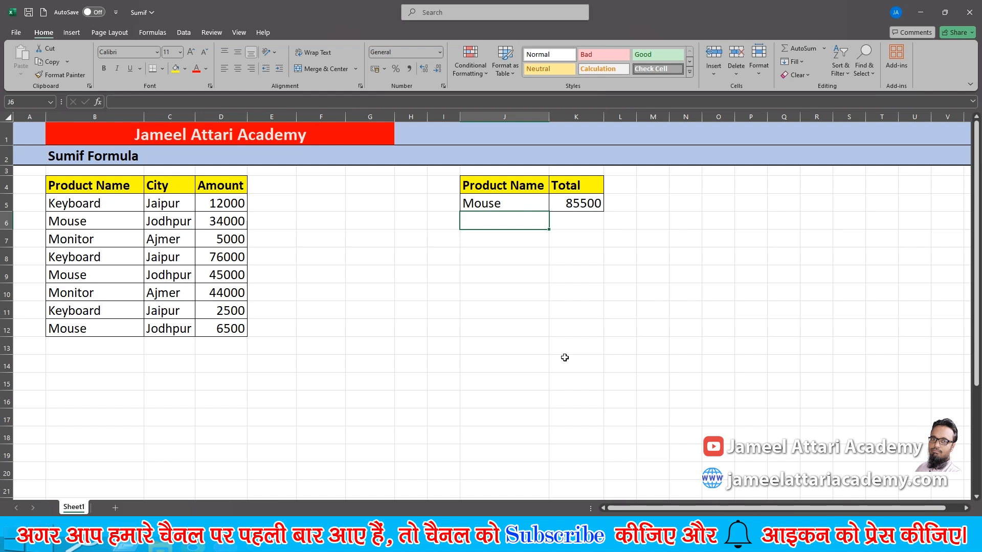
{"action": "left_click", "coordinate": [516, 206]}
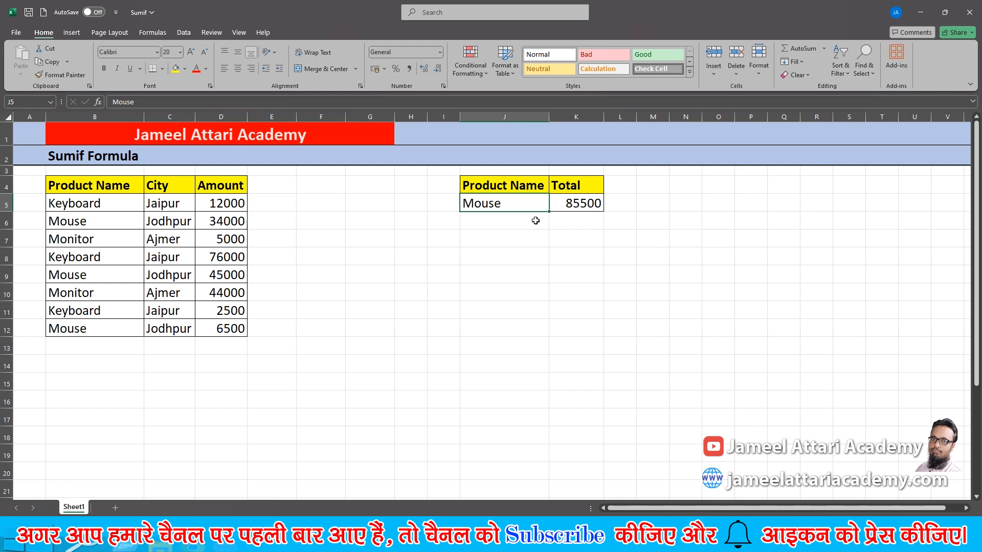
{"action": "type", "text": "Monitor"}
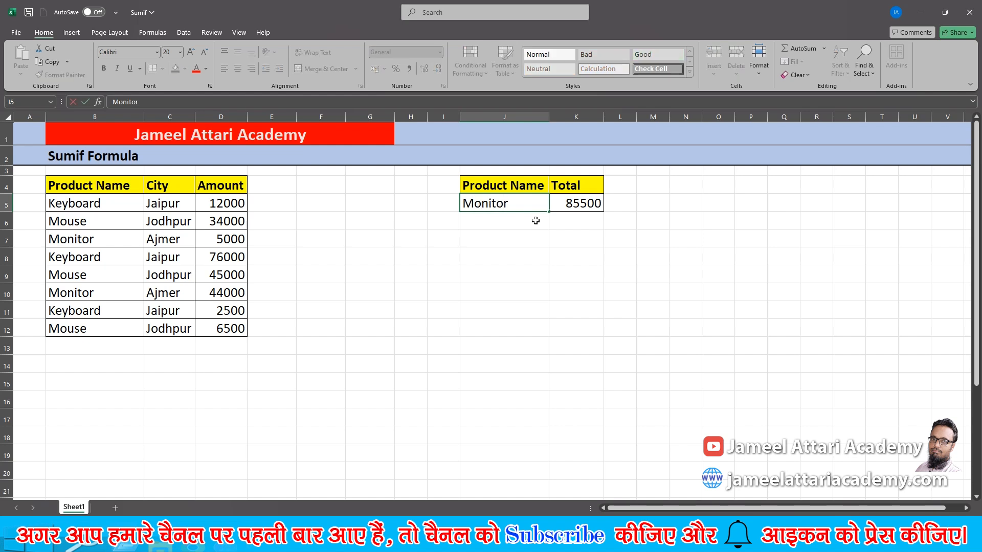
{"action": "key", "text": "Return"}
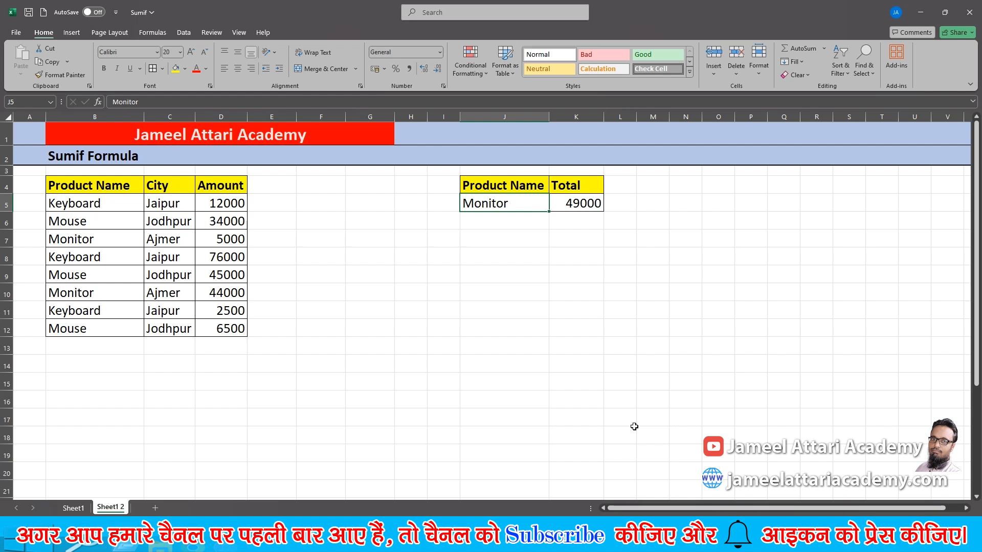
- On Sheet1, set the criterion in J5 to *Mouse* to total every product containing that word
{"action": "left_click", "coordinate": [73, 507]}
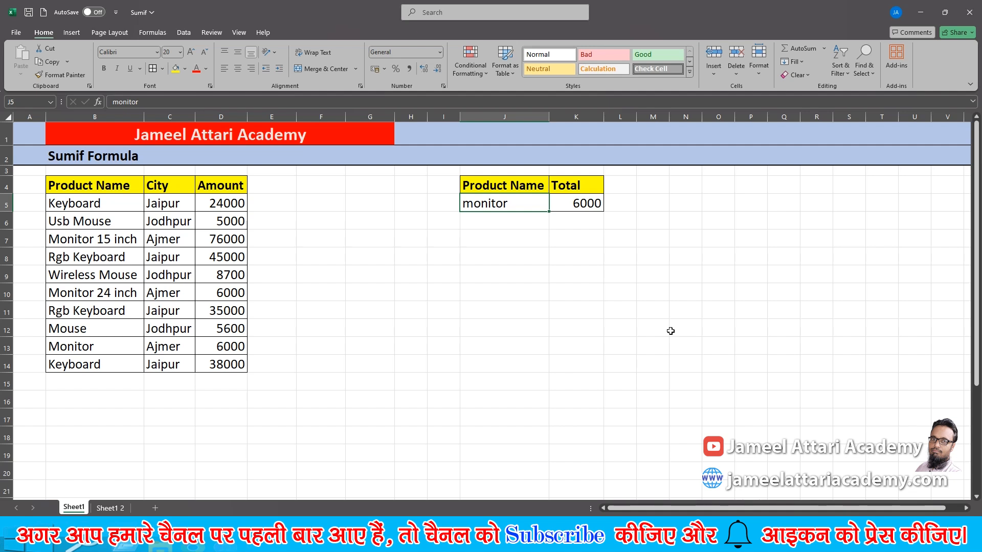
{"action": "type", "text": "*"}
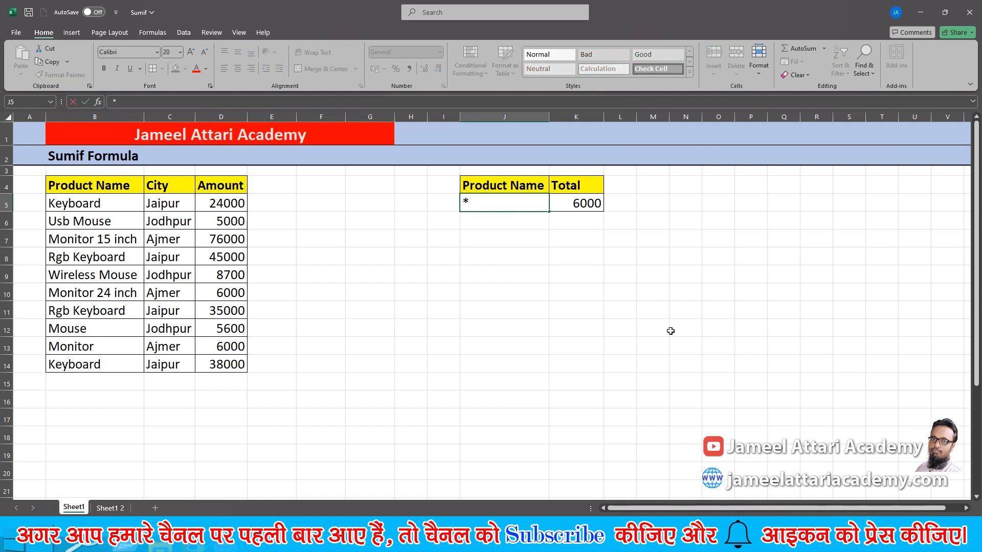
{"action": "type", "text": "Mouse*"}
{"action": "key", "text": "Return"}
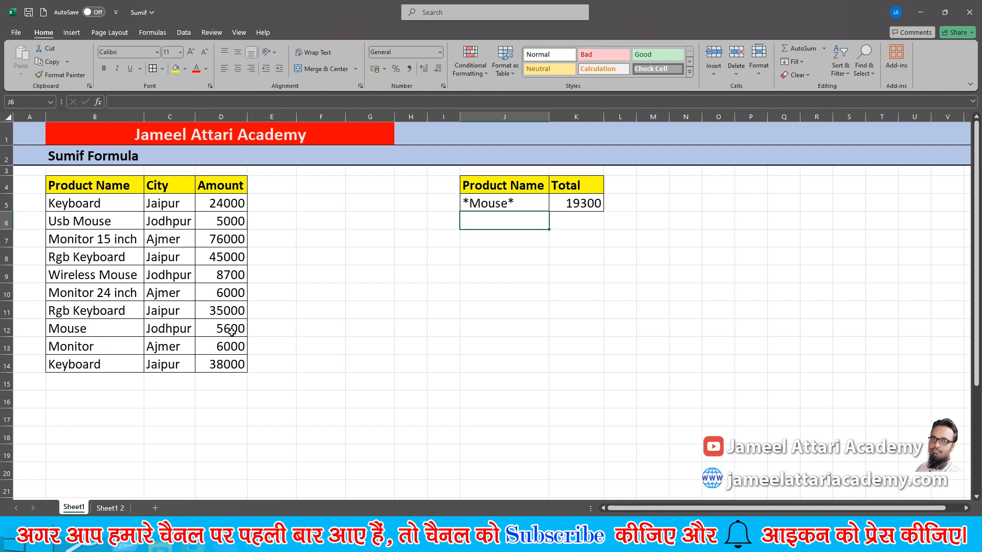
- Replace the criterion in J5 with *Keyboard* to total every keyboard product
{"action": "left_click", "coordinate": [531, 205]}
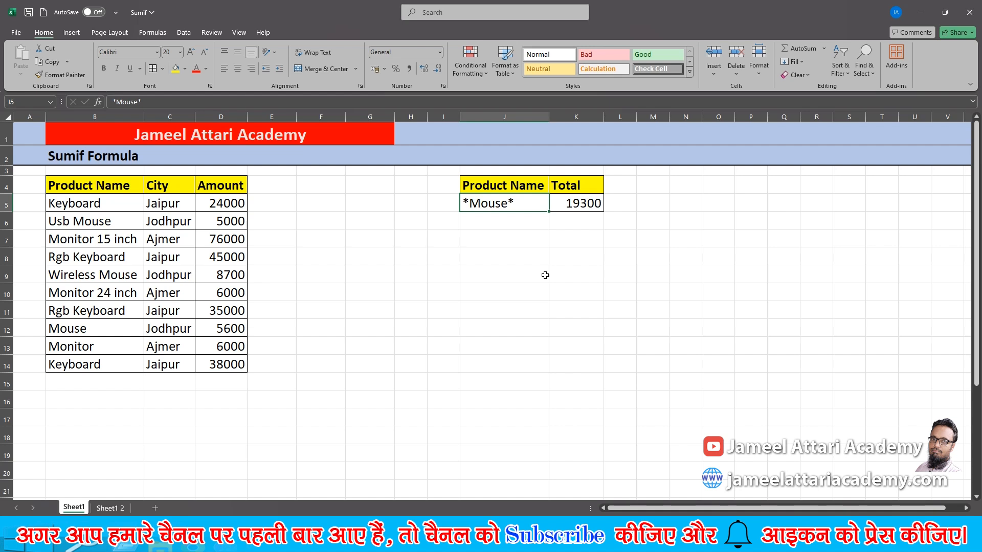
{"action": "type", "text": "*"}
{"action": "key", "text": "BackSpace"}
{"action": "type", "text": "*K"}
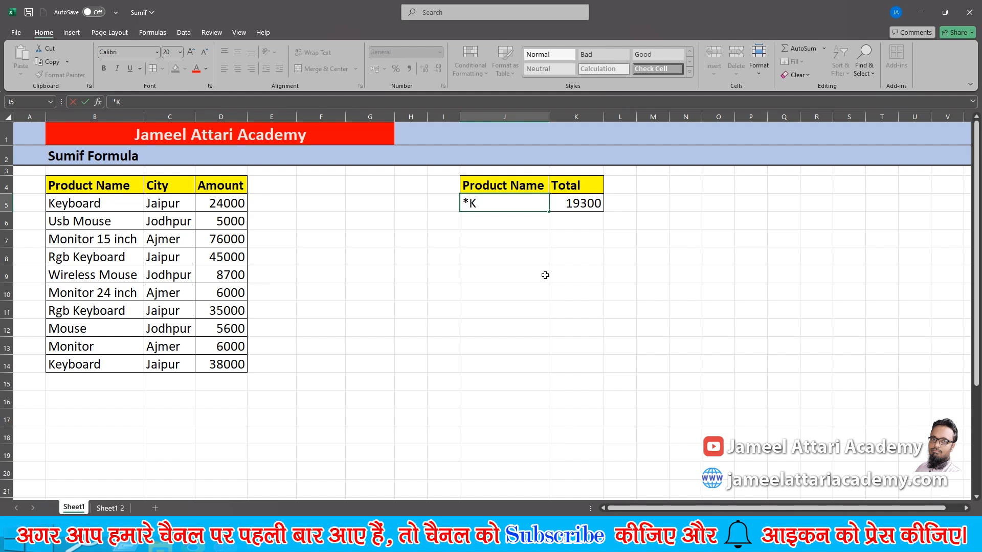
{"action": "type", "text": "eyboard*"}
{"action": "key", "text": "Return"}
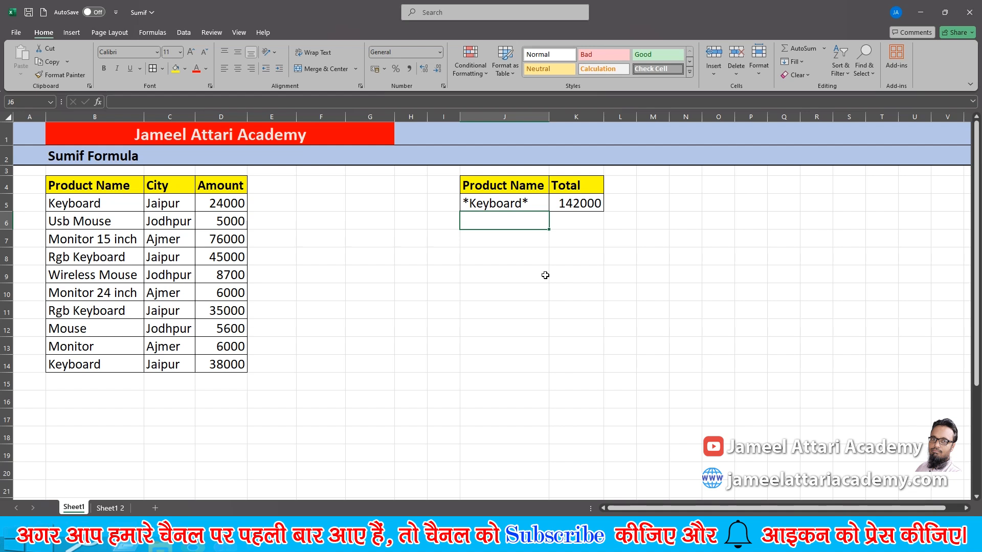
- Change the criterion in J5 to Keyboard without wildcards, matching only the exact product name
{"action": "key", "text": "Up"}
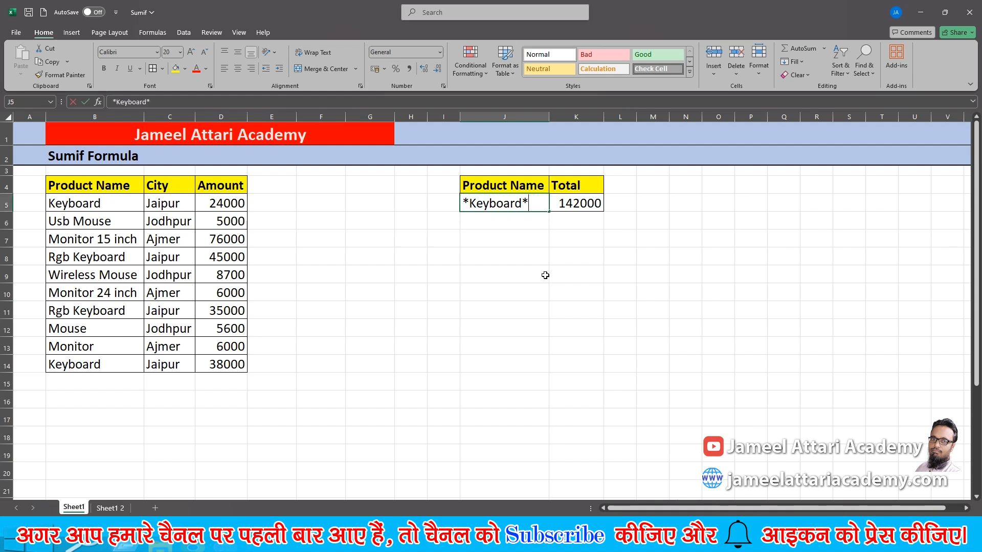
{"action": "key", "text": "Escape"}
{"action": "type", "text": "Keyboard"}
{"action": "key", "text": "Return"}
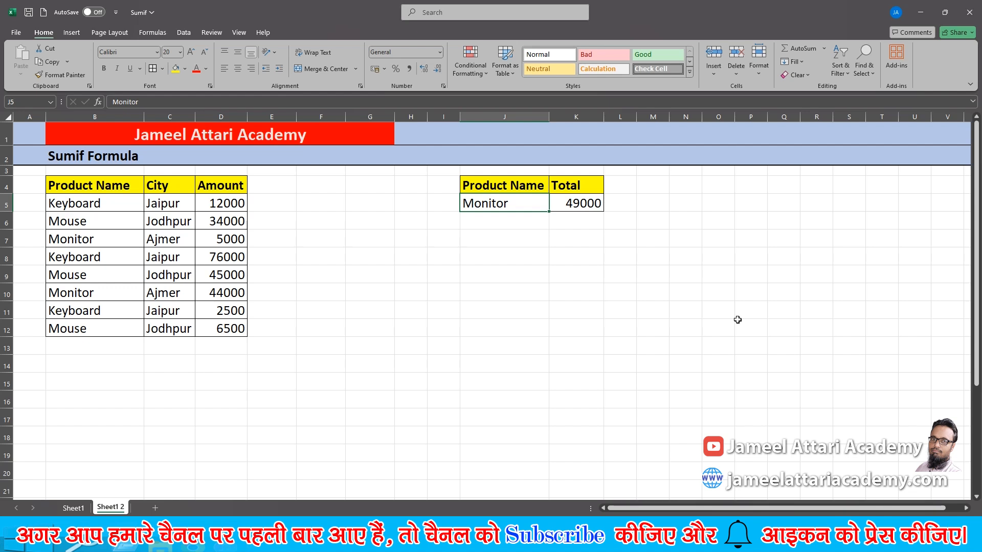
- Enter =unique(B5:B12) in O9 of Sheet1 2 to list the distinct product names, and select from the resulting list
{"action": "left_click", "coordinate": [714, 274]}
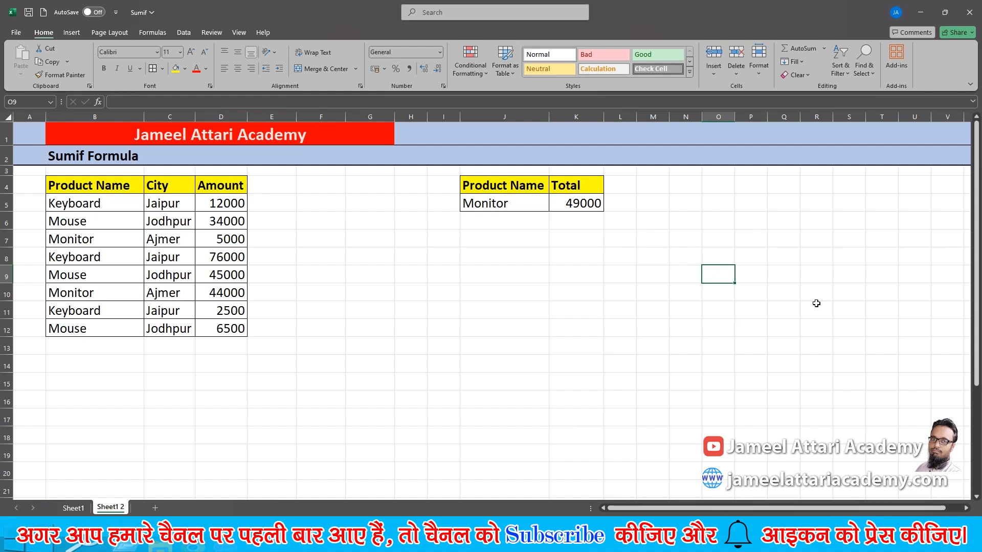
{"action": "type", "text": "="}
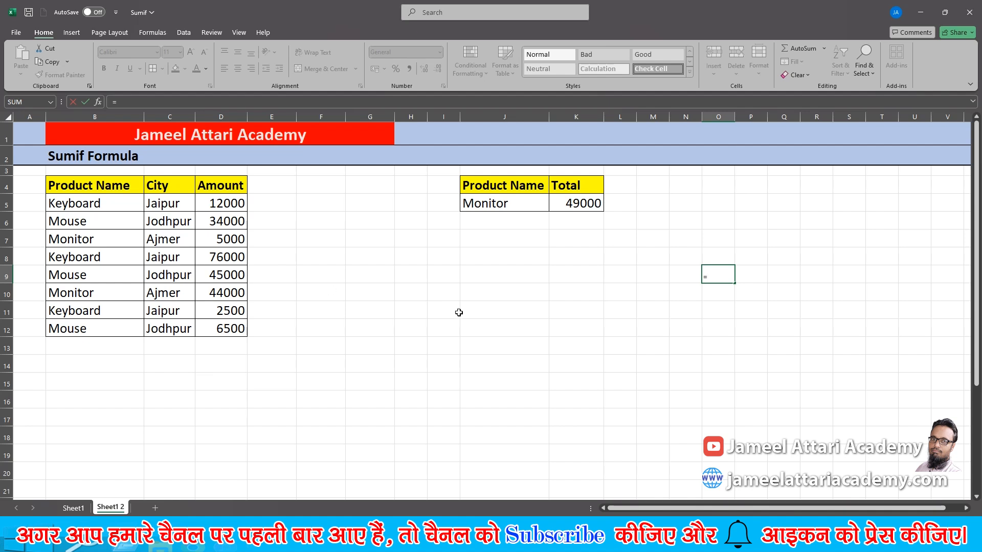
{"action": "type", "text": "uniq"}
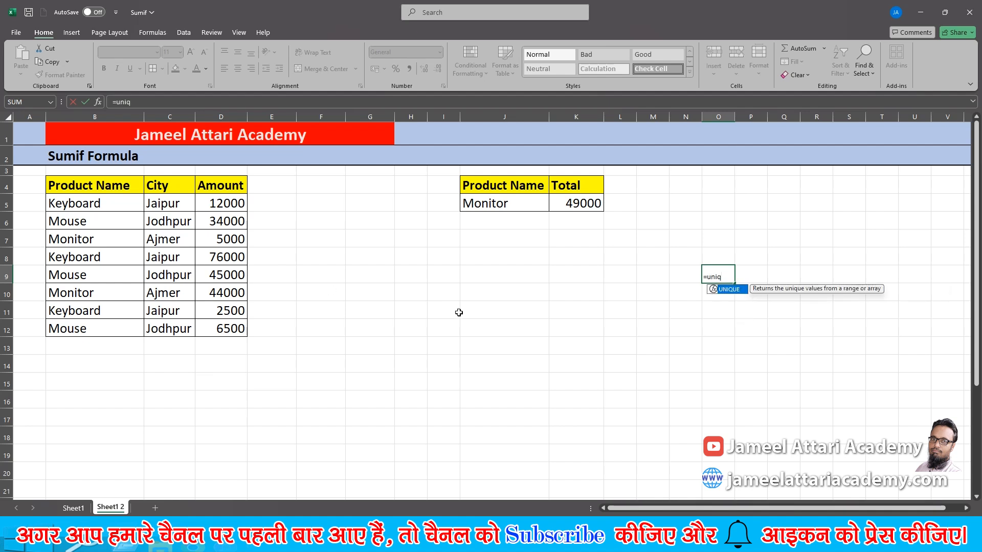
{"action": "type", "text": "ue("}
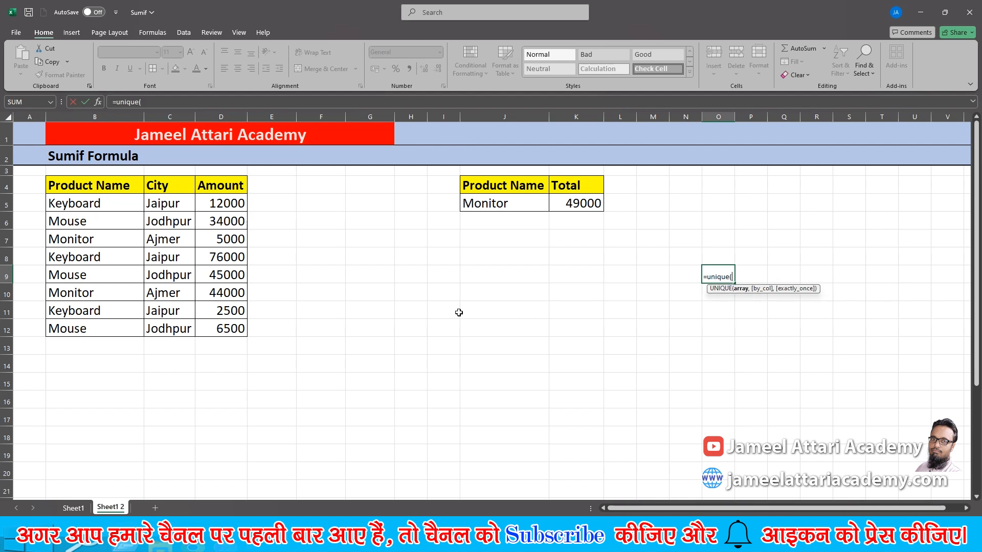
{"action": "left_click_drag", "start_coordinate": [70, 202], "coordinate": [74, 328]}
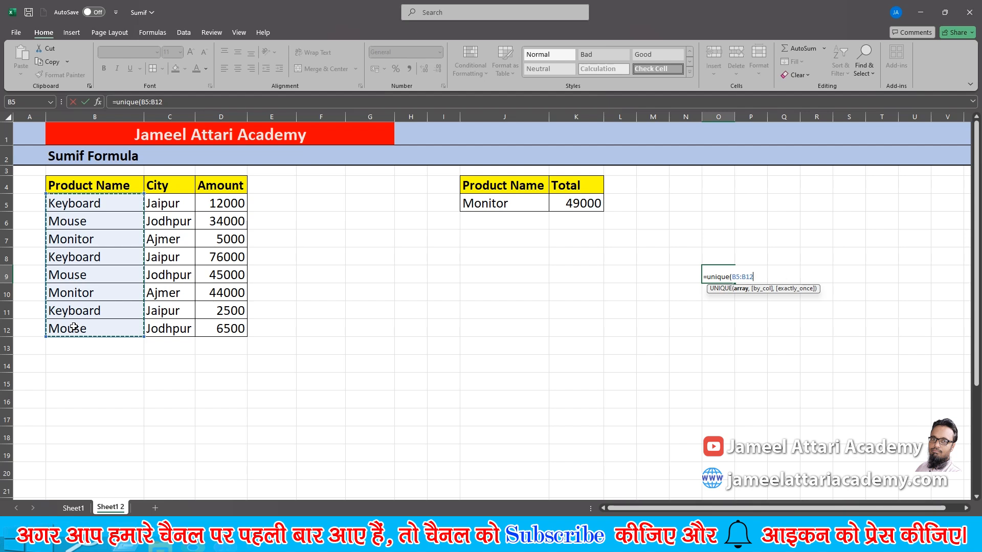
{"action": "type", "text": ")"}
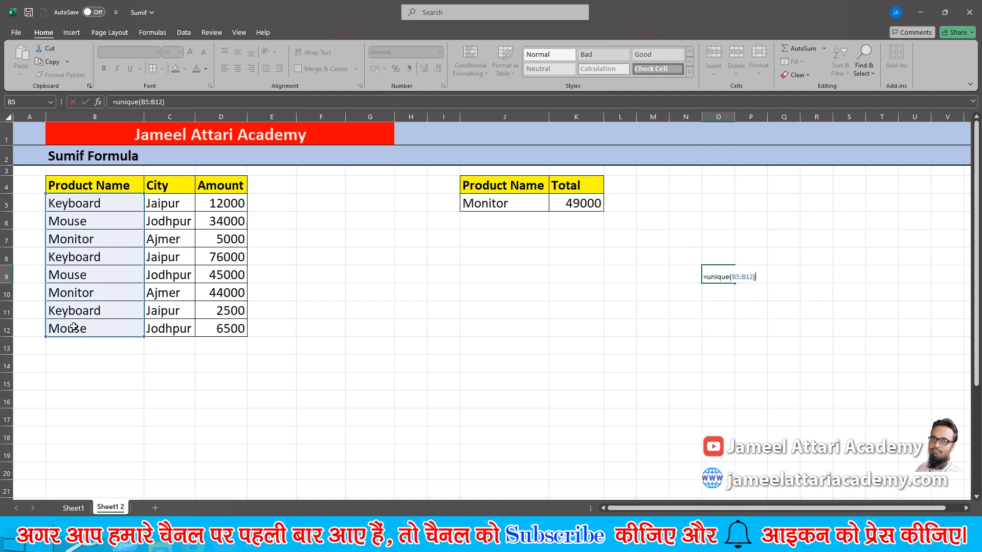
{"action": "key", "text": "Return"}
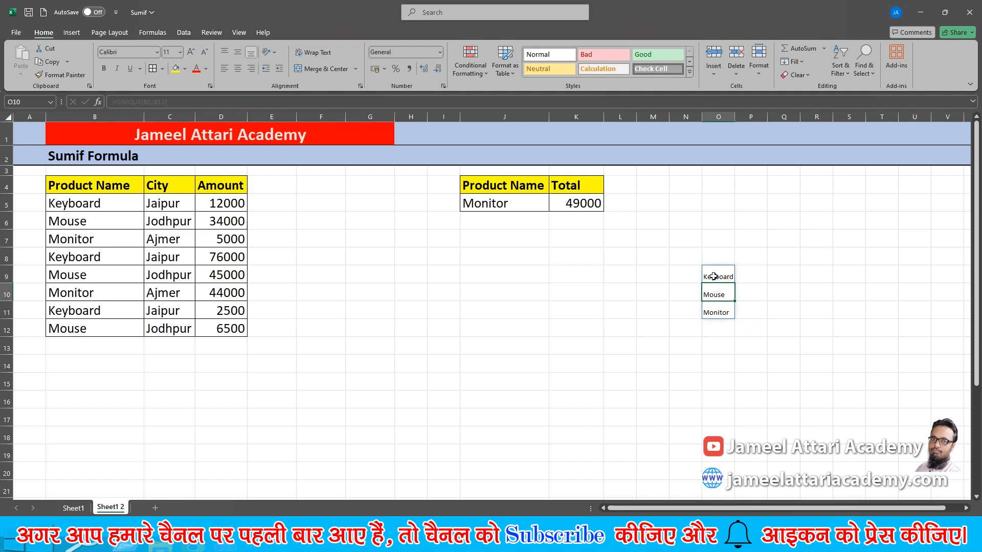
{"action": "left_click_drag", "start_coordinate": [714, 276], "coordinate": [715, 292]}
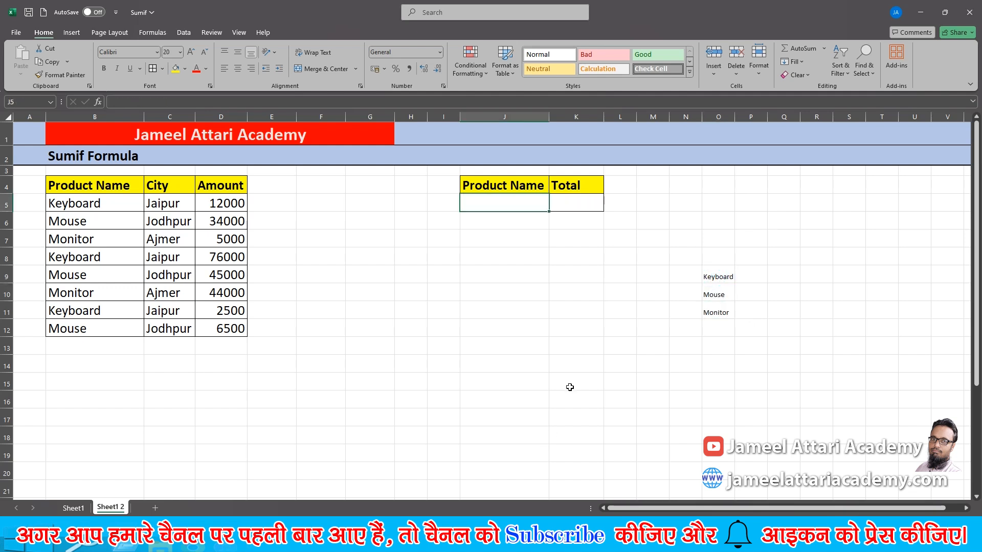
- Add data validation to J5 on Sheet1 2, allowing a List with the source =$O$9:$O$11
{"action": "left_click", "coordinate": [183, 32]}
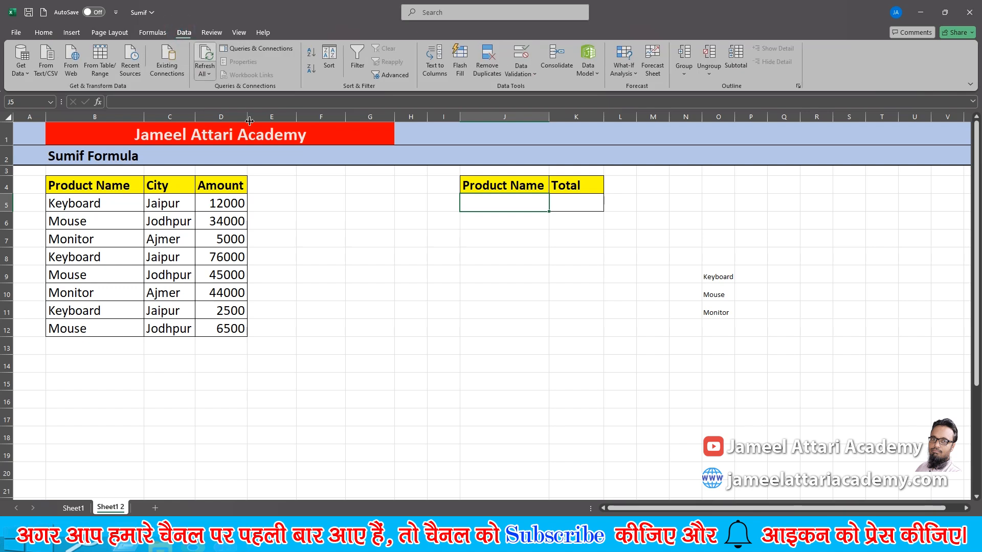
{"action": "left_click", "coordinate": [522, 71]}
{"action": "left_click", "coordinate": [535, 88]}
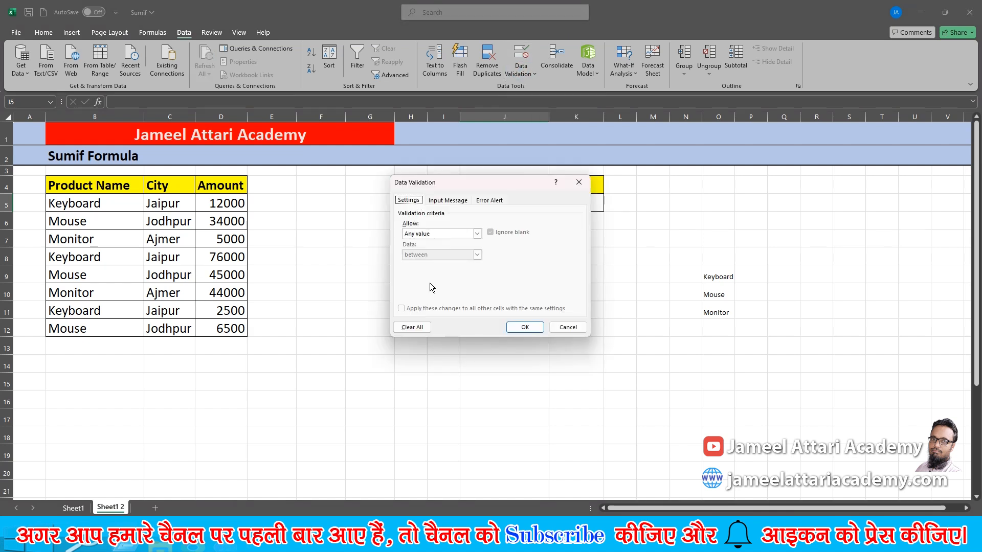
{"action": "left_click", "coordinate": [477, 234]}
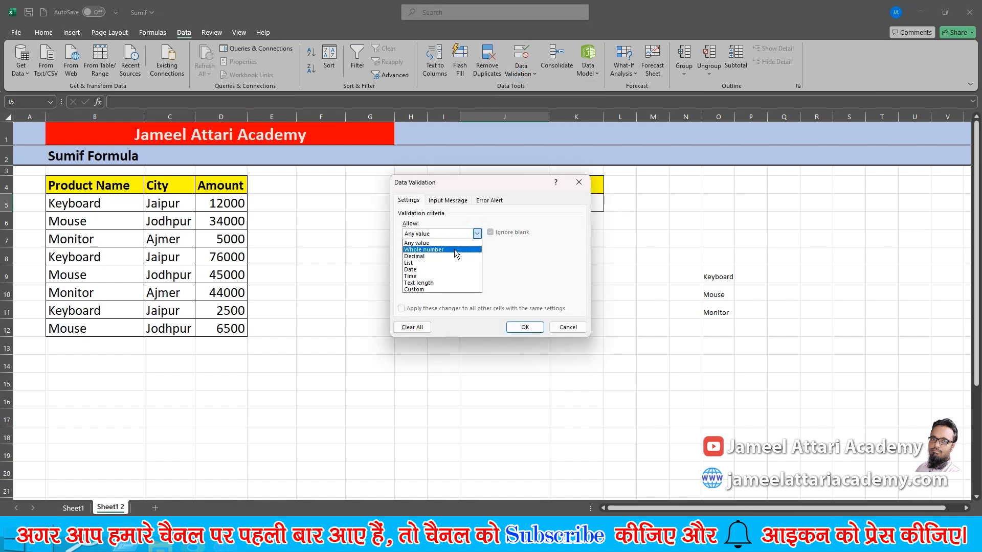
{"action": "left_click", "coordinate": [445, 262]}
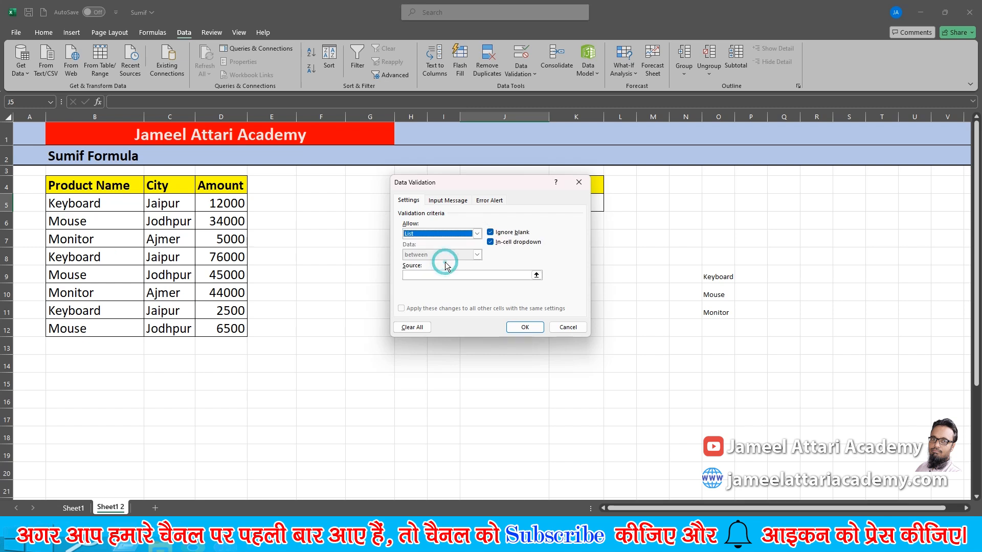
{"action": "left_click", "coordinate": [536, 276]}
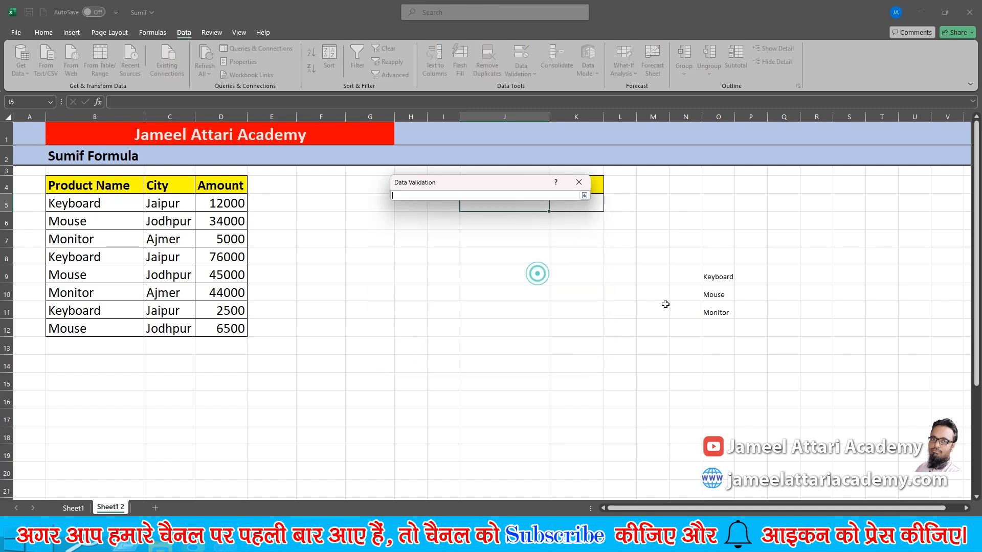
{"action": "left_click", "coordinate": [712, 277]}
{"action": "left_click_drag", "start_coordinate": [712, 287], "coordinate": [717, 311]}
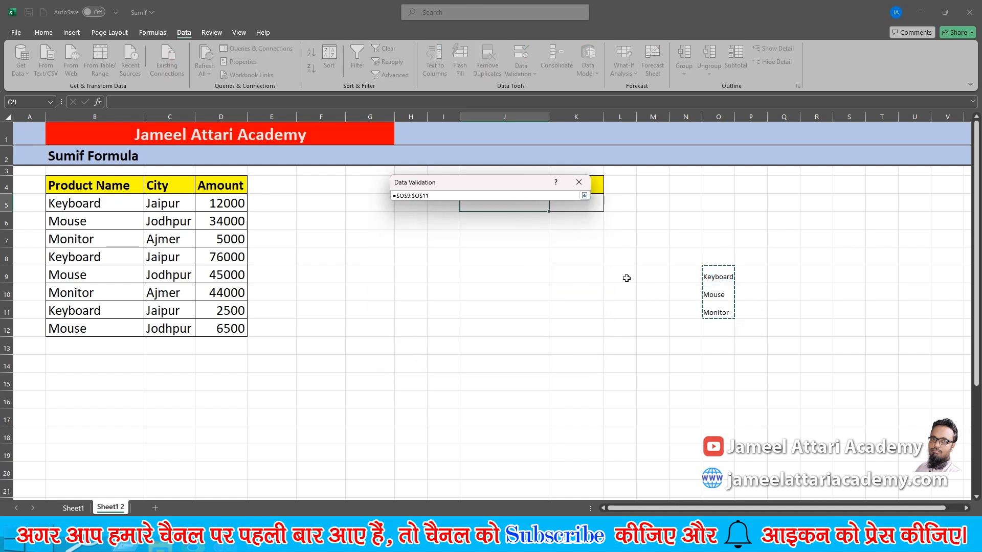
{"action": "left_click", "coordinate": [583, 195]}
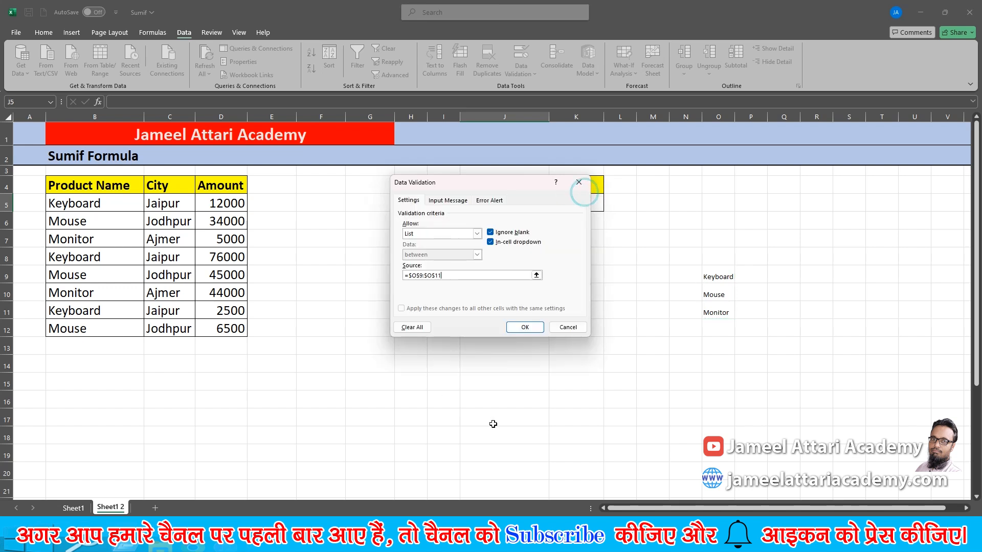
{"action": "left_click", "coordinate": [526, 329]}
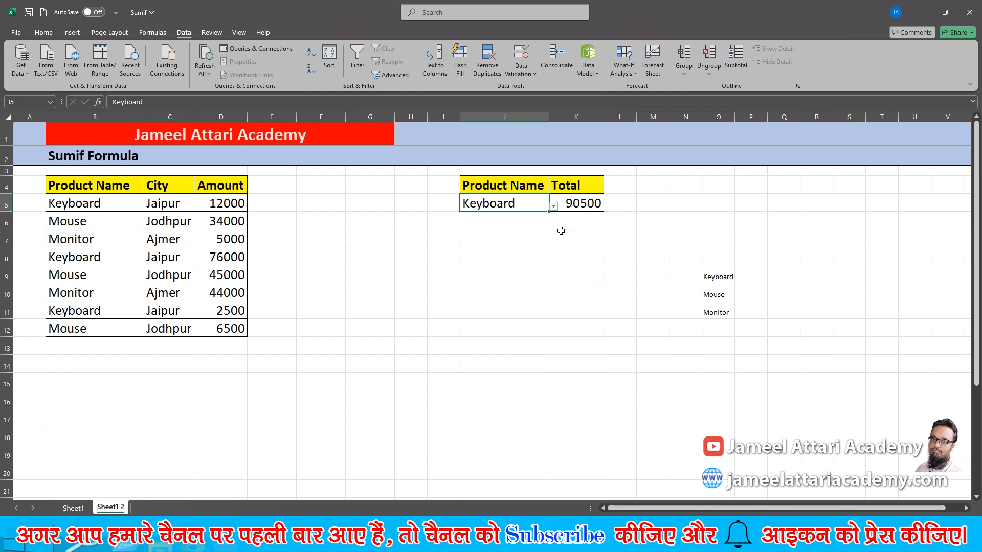
- Switch the J5 criterion through its list of products to Mouse, Monitor, Keyboard and finally Monitor to recalculate the total
{"action": "left_click", "coordinate": [554, 206]}
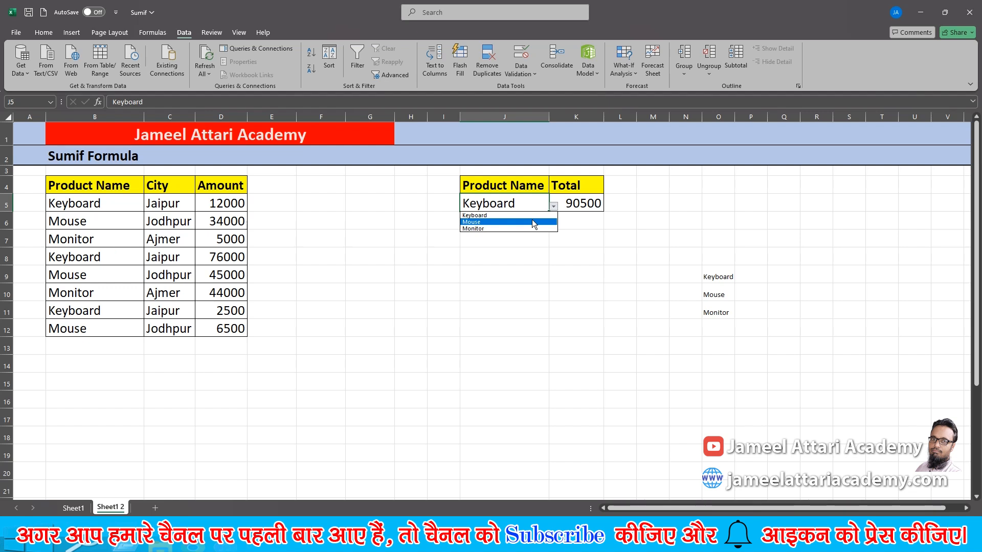
{"action": "left_click", "coordinate": [532, 221]}
{"action": "left_click", "coordinate": [553, 206]}
{"action": "left_click", "coordinate": [533, 229]}
{"action": "left_click", "coordinate": [553, 206]}
{"action": "left_click", "coordinate": [542, 215]}
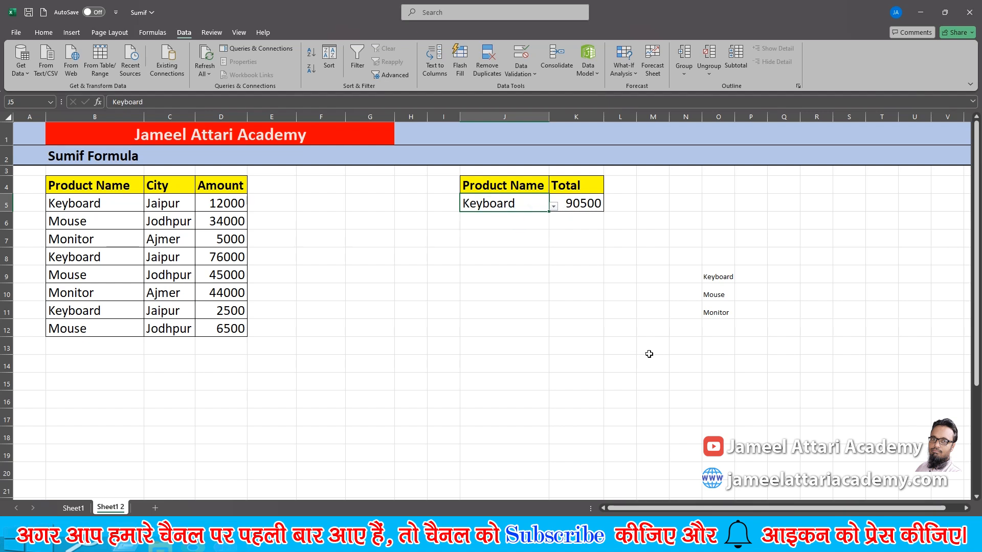
{"action": "left_click", "coordinate": [553, 207]}
{"action": "left_click", "coordinate": [543, 229]}
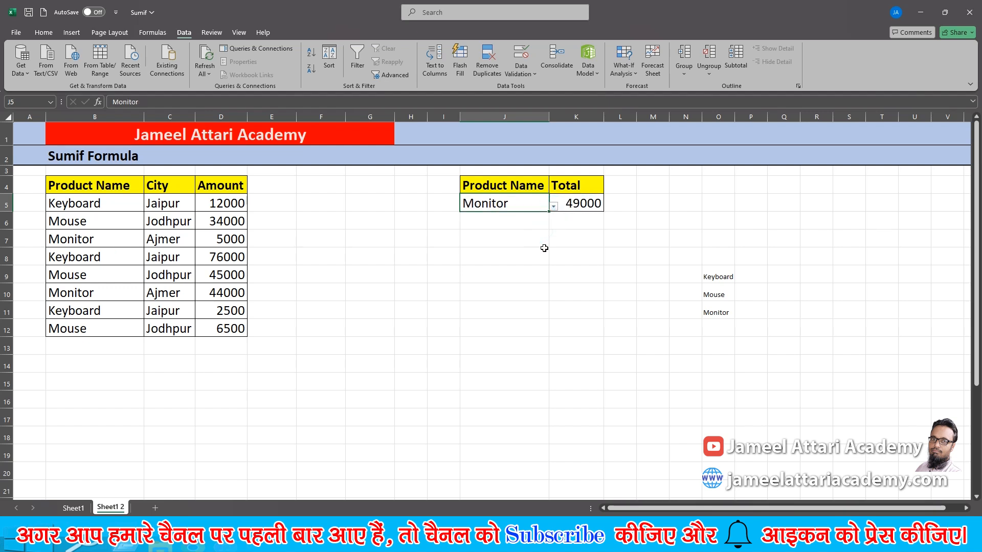